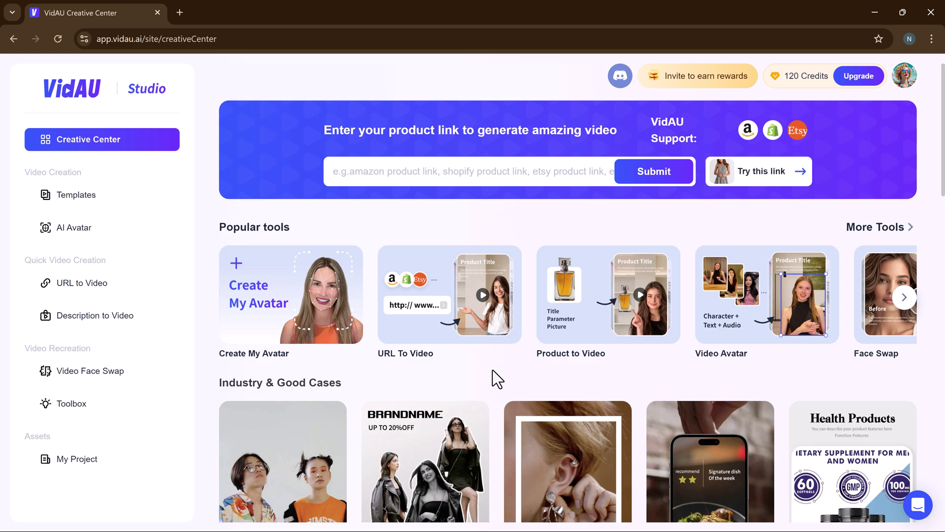
Step: Page the popular tools carousel to reveal the remaining tools, such as Background Removal
{"action": "scroll", "coordinate": [493, 370], "scroll_direction": "down", "scroll_amount": 7}
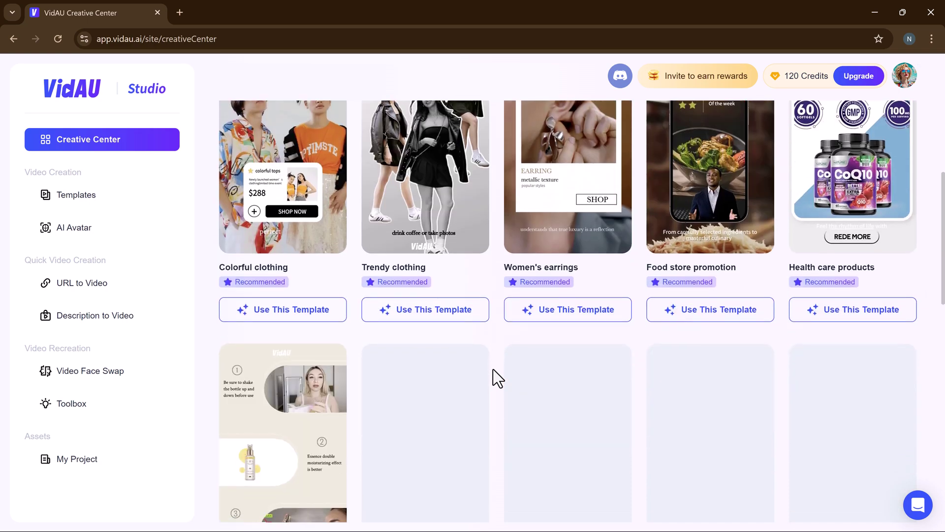
{"action": "scroll", "coordinate": [497, 378], "scroll_direction": "down", "scroll_amount": 9}
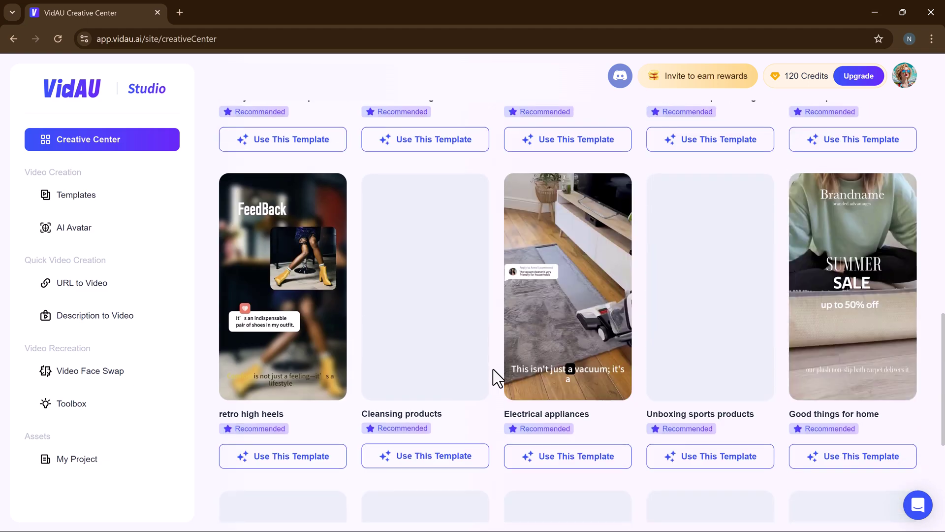
{"action": "scroll", "coordinate": [497, 378], "scroll_direction": "down", "scroll_amount": 5}
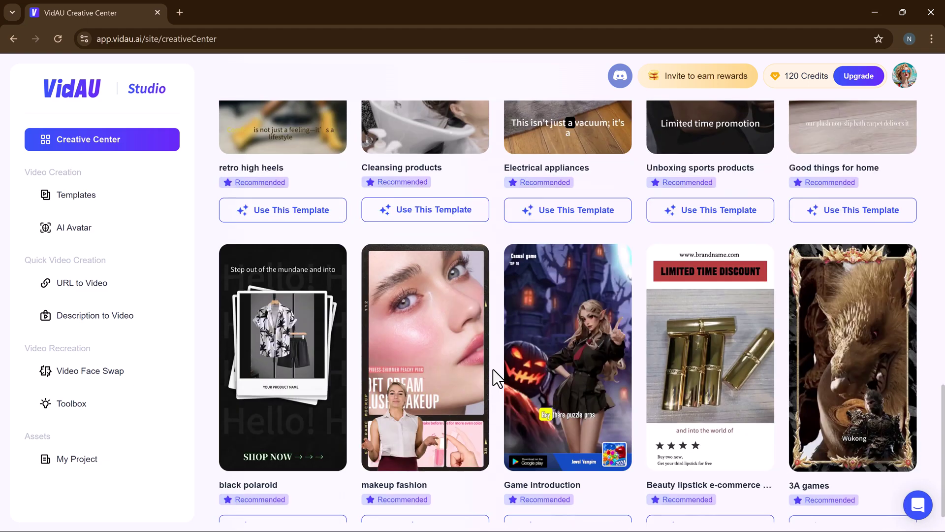
{"action": "scroll", "coordinate": [497, 378], "scroll_direction": "up", "scroll_amount": 20}
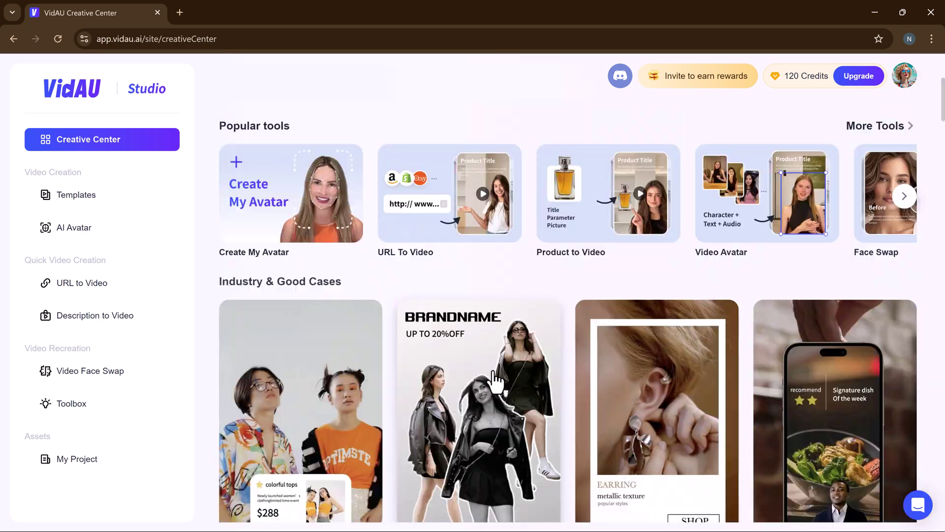
{"action": "scroll", "coordinate": [498, 379], "scroll_direction": "up", "scroll_amount": 1}
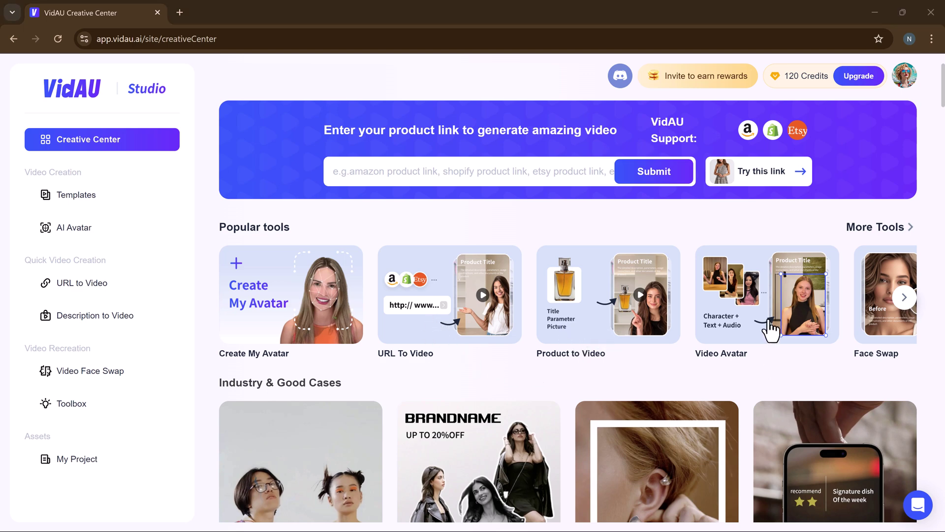
{"action": "left_click", "coordinate": [904, 297]}
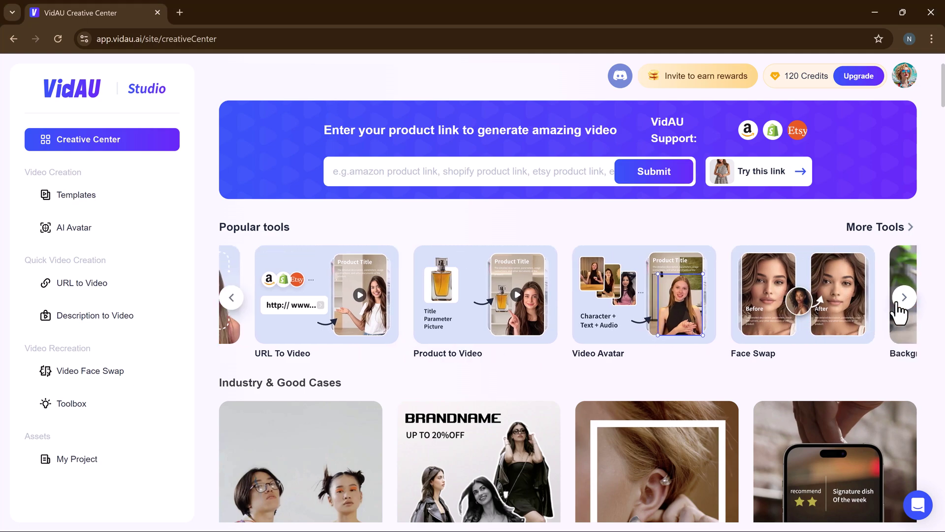
{"action": "left_click", "coordinate": [904, 298]}
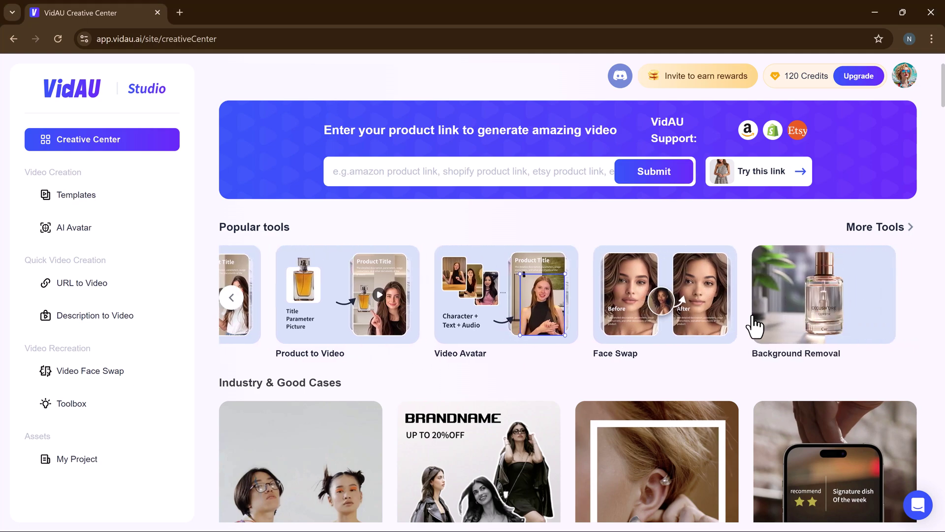
Step: Browse the template cases, then launch the Face Swap tool
{"action": "scroll", "coordinate": [565, 363], "scroll_direction": "down", "scroll_amount": 5}
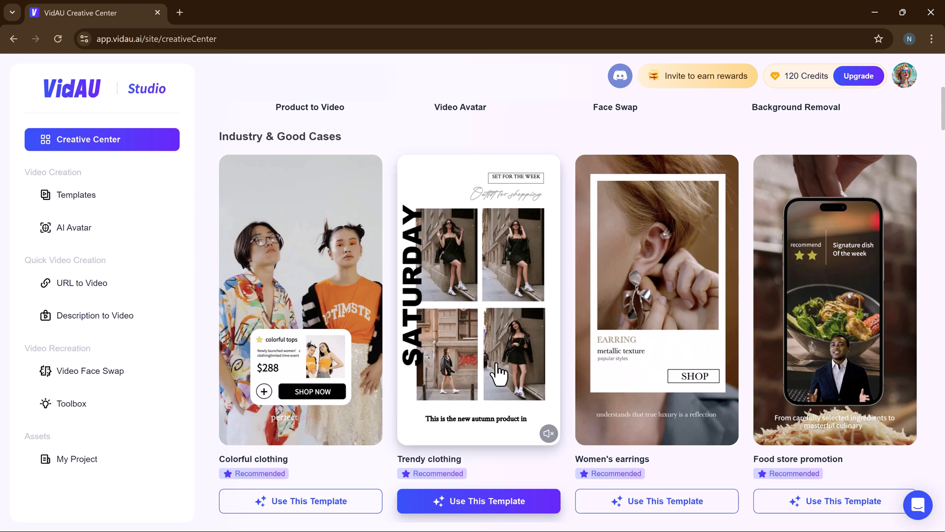
{"action": "scroll", "coordinate": [498, 367], "scroll_direction": "down", "scroll_amount": 1}
{"action": "scroll", "coordinate": [497, 369], "scroll_direction": "down", "scroll_amount": 2}
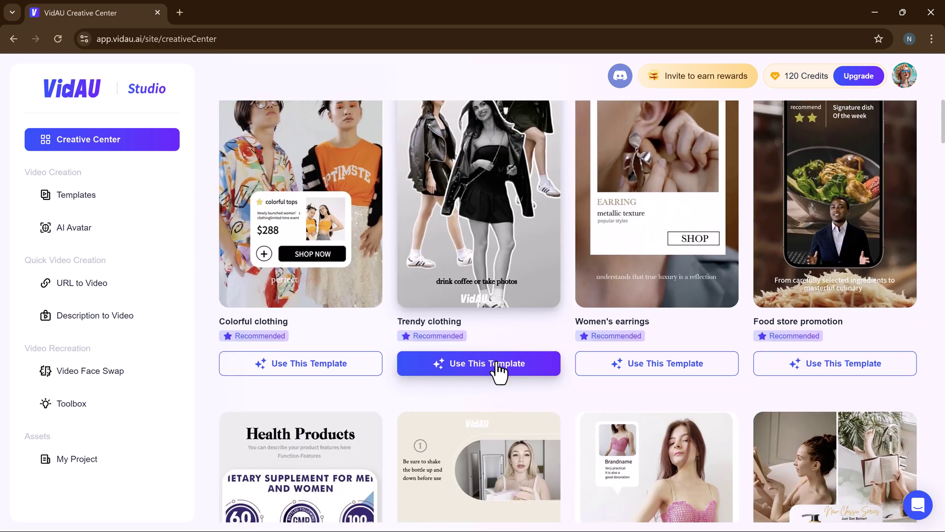
{"action": "scroll", "coordinate": [496, 365], "scroll_direction": "down", "scroll_amount": 1}
{"action": "scroll", "coordinate": [496, 364], "scroll_direction": "down", "scroll_amount": 1}
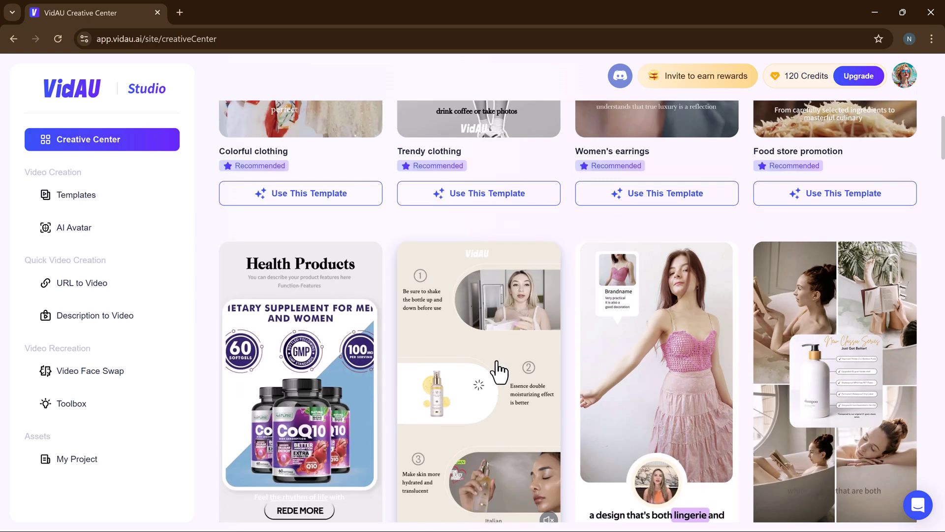
{"action": "scroll", "coordinate": [499, 373], "scroll_direction": "down", "scroll_amount": 1}
{"action": "scroll", "coordinate": [501, 375], "scroll_direction": "up", "scroll_amount": 10}
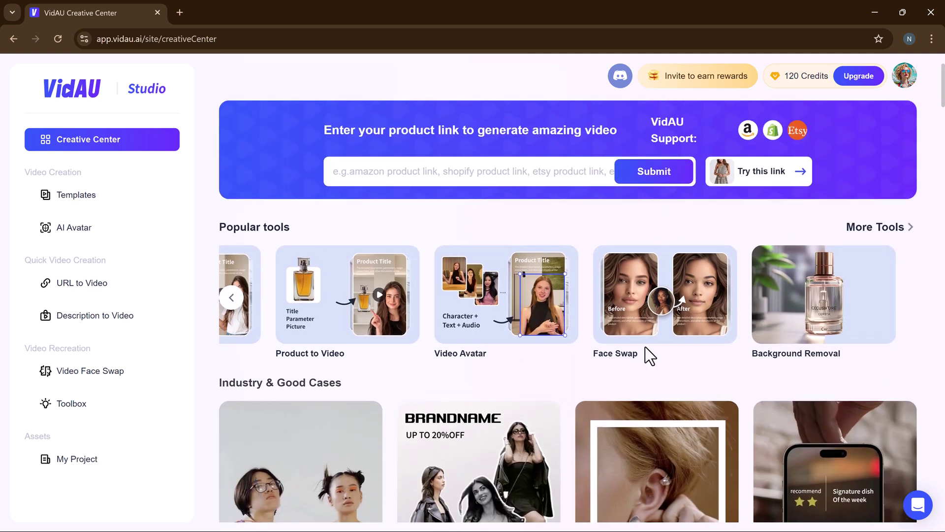
{"action": "left_click", "coordinate": [660, 323]}
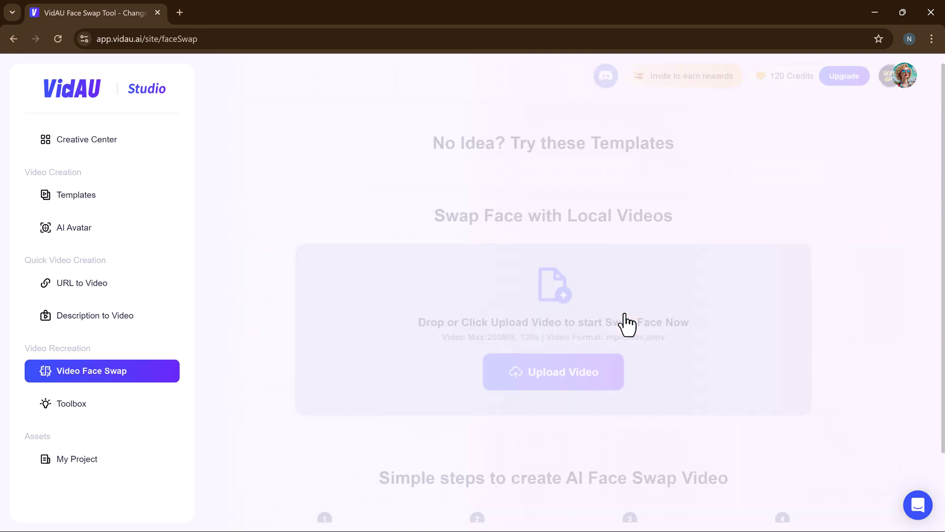
Step: Pick the first sample dance video on the Face Swap page so its faces are detected
{"action": "scroll", "coordinate": [601, 422], "scroll_direction": "down", "scroll_amount": 1}
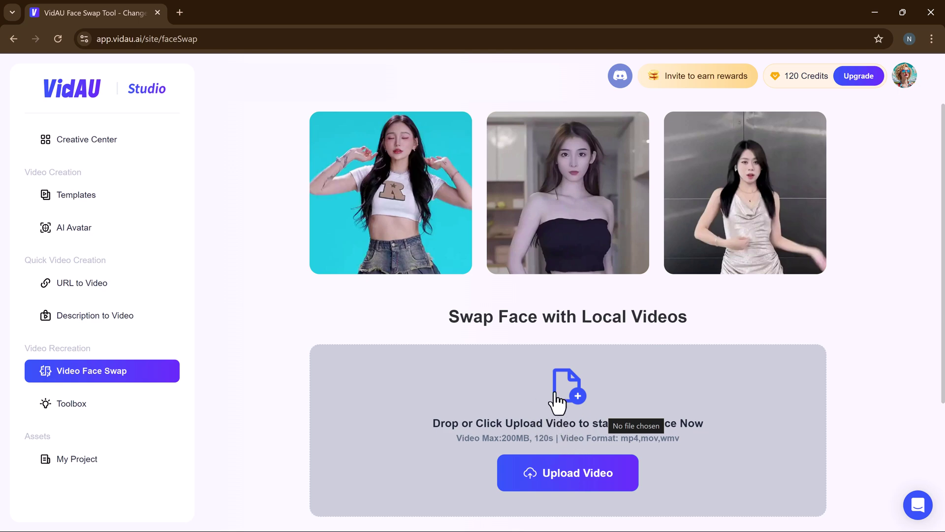
{"action": "left_click", "coordinate": [408, 224]}
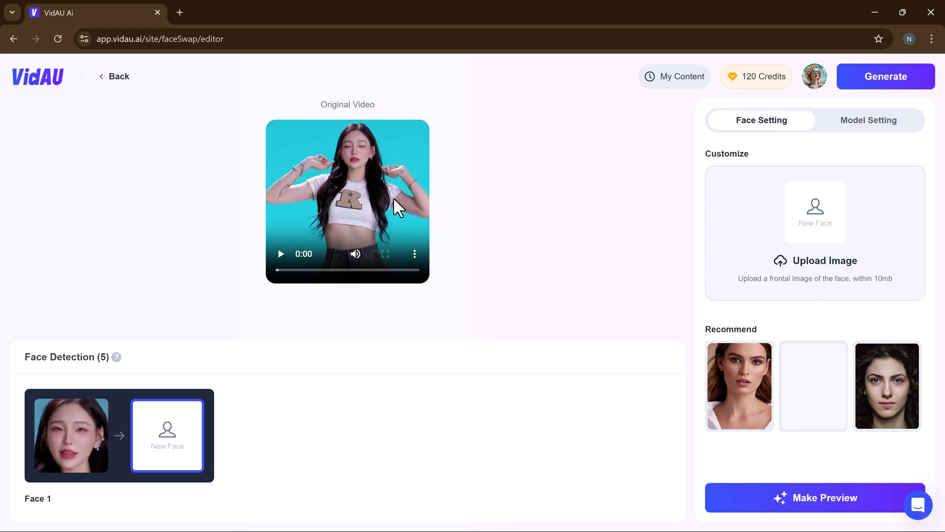
Step: Preview the original video, assign the third recommended face to Face 1, and generate the swap
{"action": "left_click", "coordinate": [281, 253]}
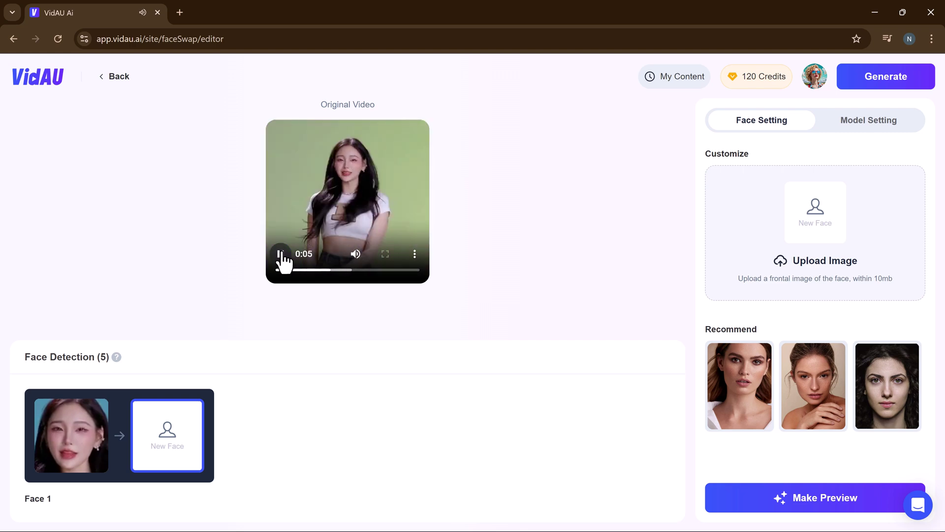
{"action": "left_click", "coordinate": [281, 254]}
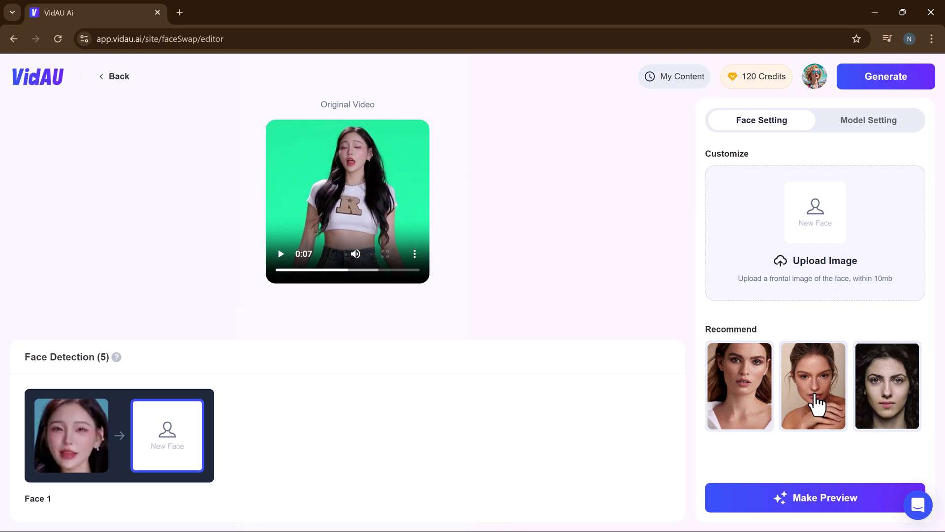
{"action": "left_click", "coordinate": [886, 387]}
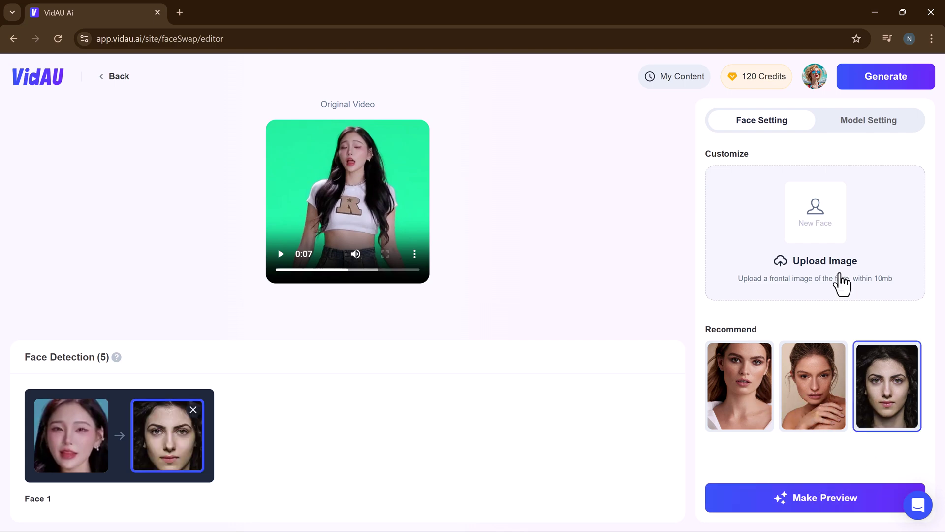
{"action": "left_click", "coordinate": [871, 89]}
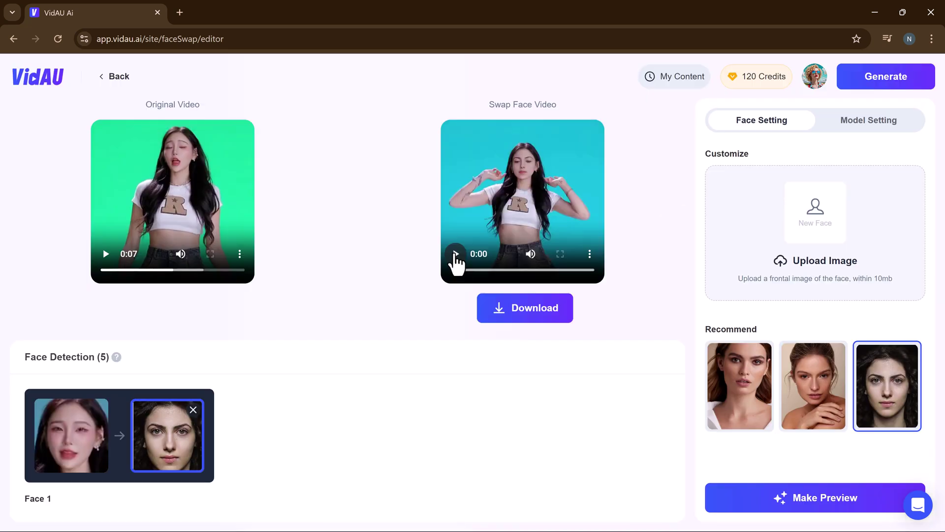
Step: Play the finished Swap Face Video beside the original
{"action": "left_click", "coordinate": [454, 253]}
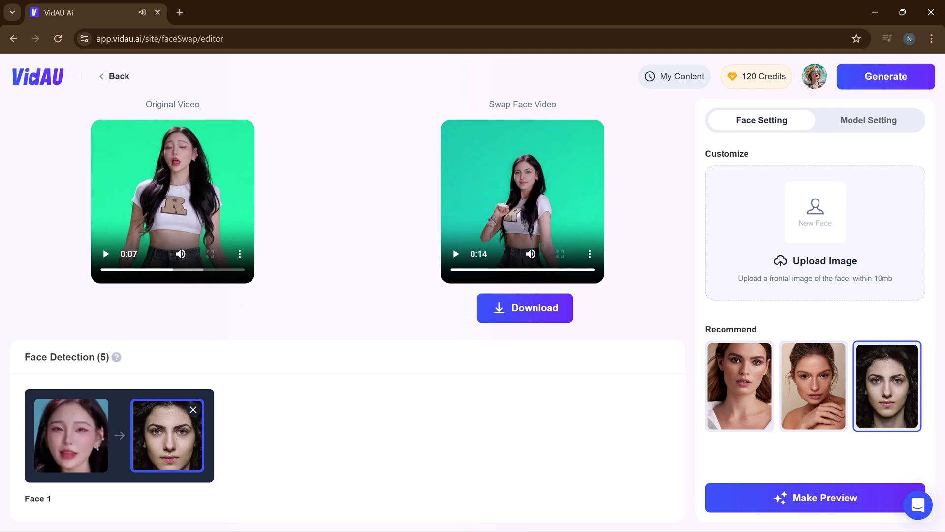
Step: Download the face-swap mp4, watch it in Media Player, then close the player
{"action": "left_click", "coordinate": [509, 303]}
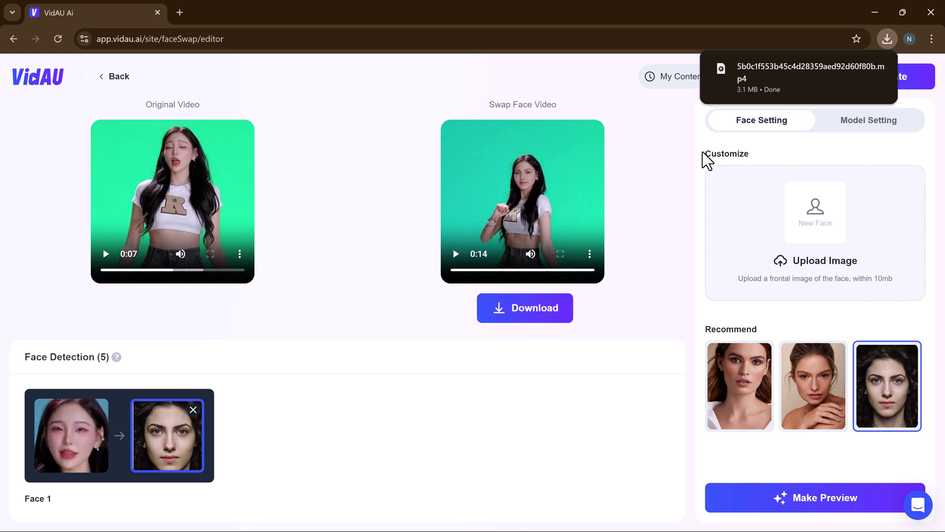
{"action": "left_click", "coordinate": [765, 88]}
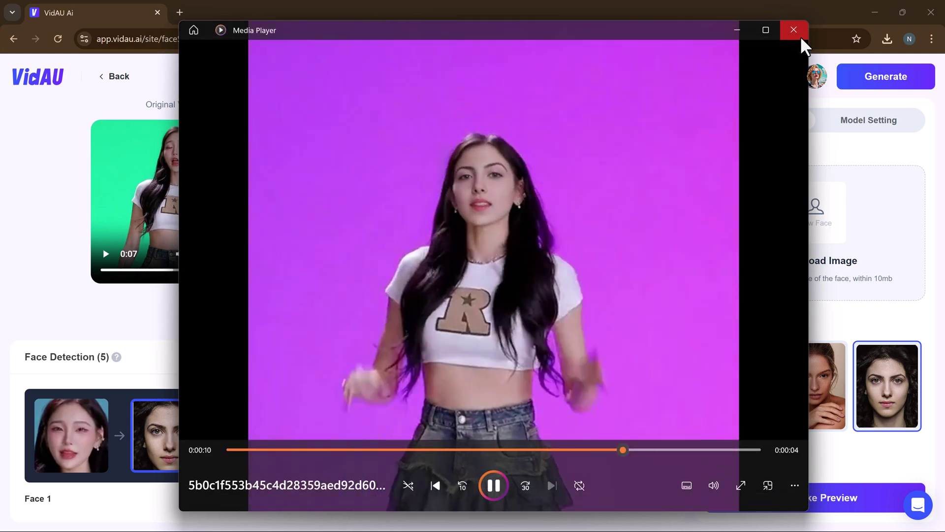
{"action": "left_click", "coordinate": [794, 30]}
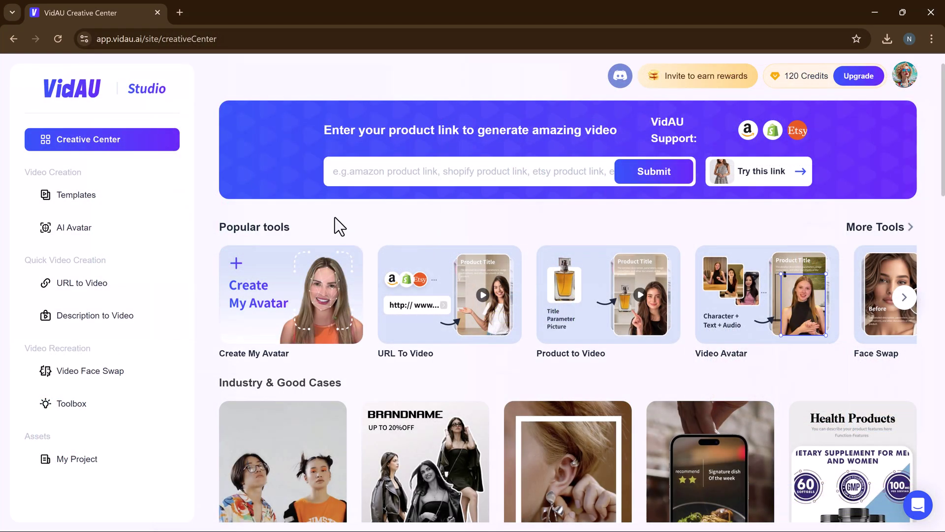
Step: Go to the AI Avatar page and scroll through the VidAU Library presenter avatars
{"action": "left_click", "coordinate": [117, 240]}
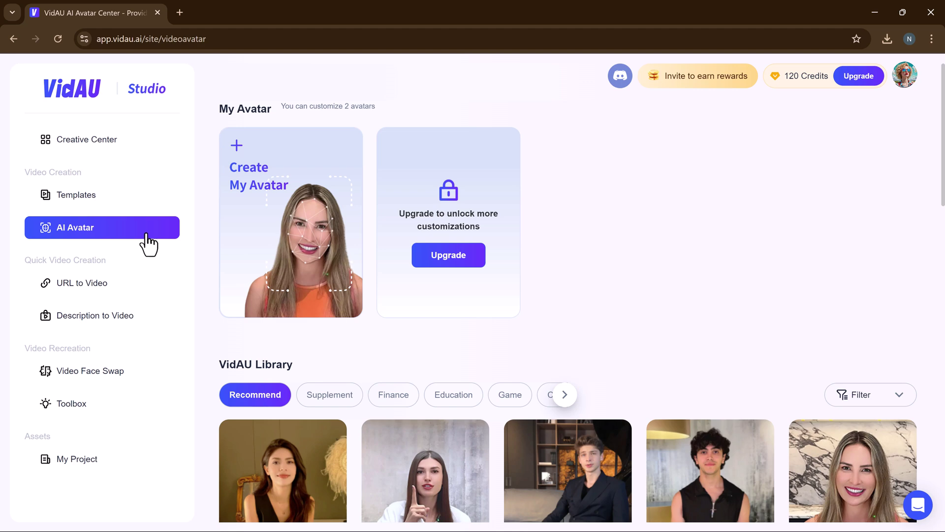
{"action": "scroll", "coordinate": [463, 328], "scroll_direction": "down", "scroll_amount": 6}
{"action": "scroll", "coordinate": [717, 350], "scroll_direction": "down", "scroll_amount": 3}
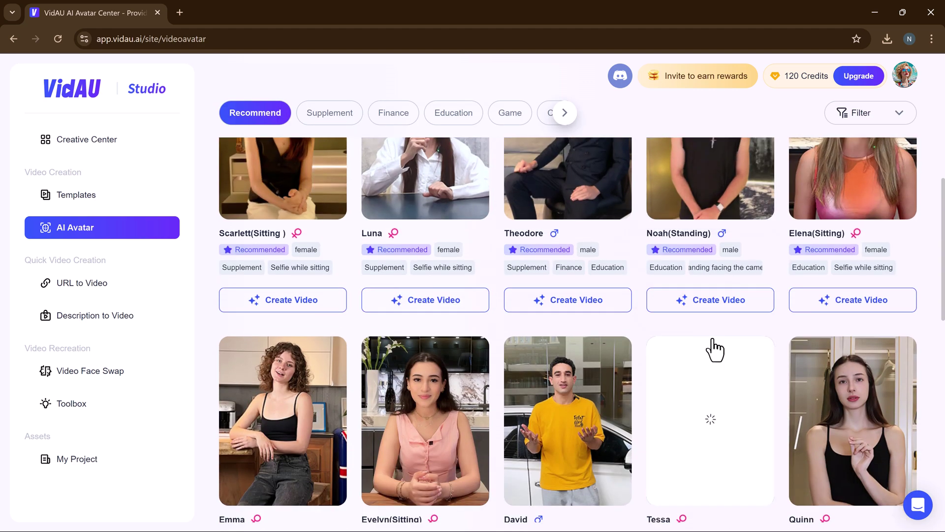
{"action": "scroll", "coordinate": [714, 349], "scroll_direction": "down", "scroll_amount": 4}
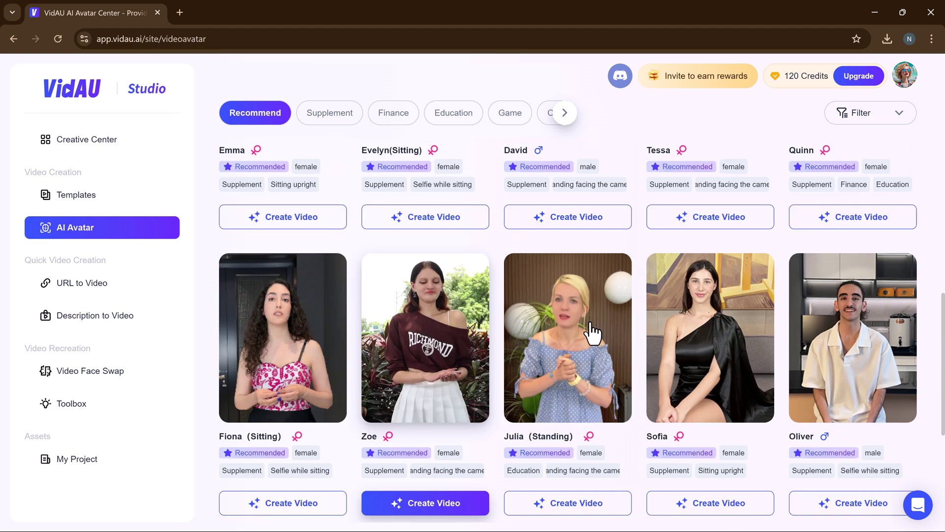
{"action": "scroll", "coordinate": [597, 333], "scroll_direction": "up", "scroll_amount": 6}
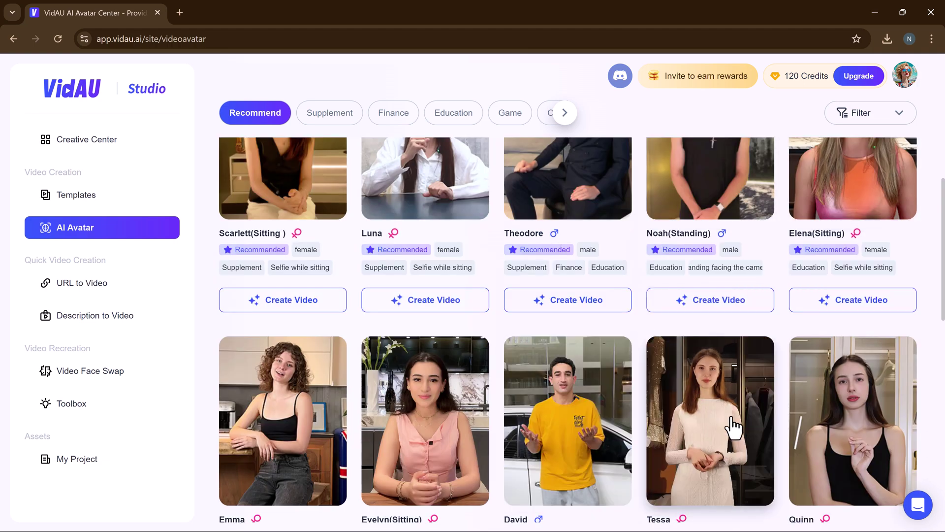
Step: Start a Tessa avatar video, keep English as the video language, and generate it
{"action": "left_click", "coordinate": [731, 427]}
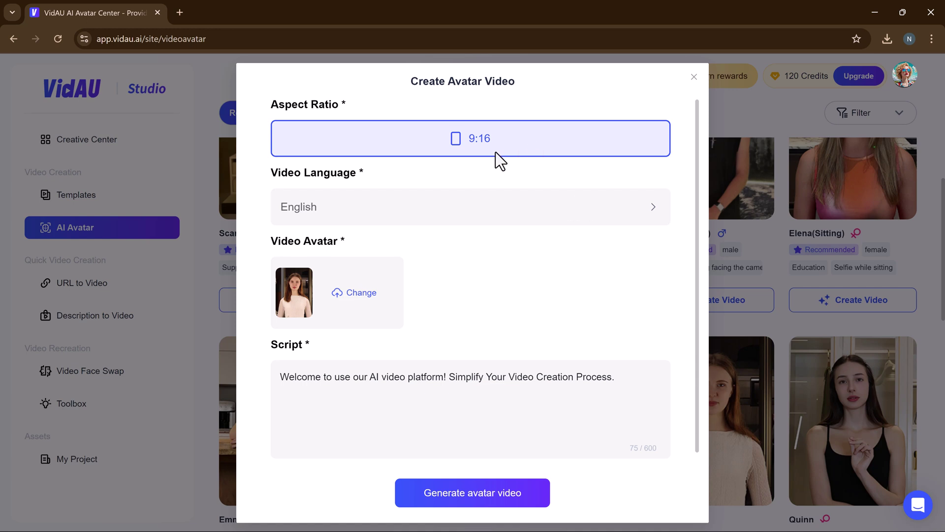
{"action": "left_click", "coordinate": [536, 207]}
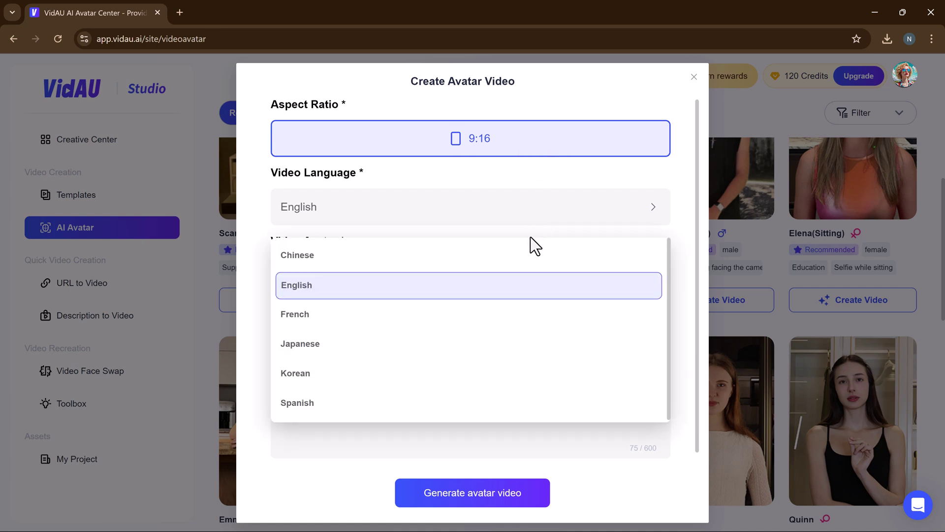
{"action": "left_click", "coordinate": [456, 388]}
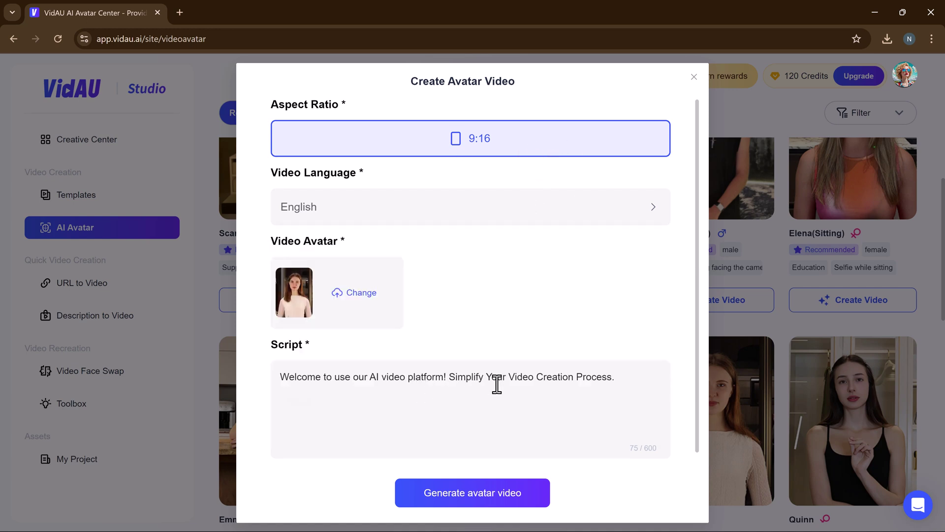
{"action": "left_click", "coordinate": [489, 497]}
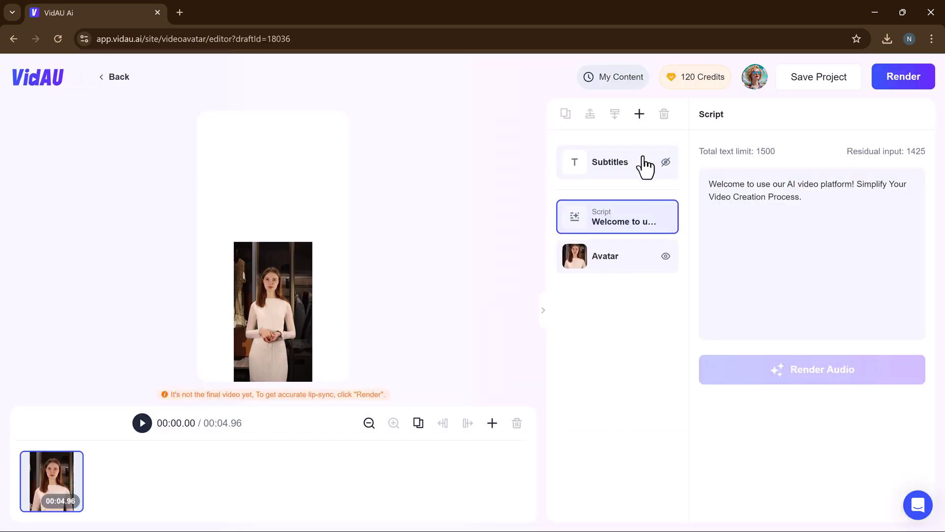
Step: Give the subtitles the yellow T text template, then render the Tessa avatar video
{"action": "left_click", "coordinate": [644, 168]}
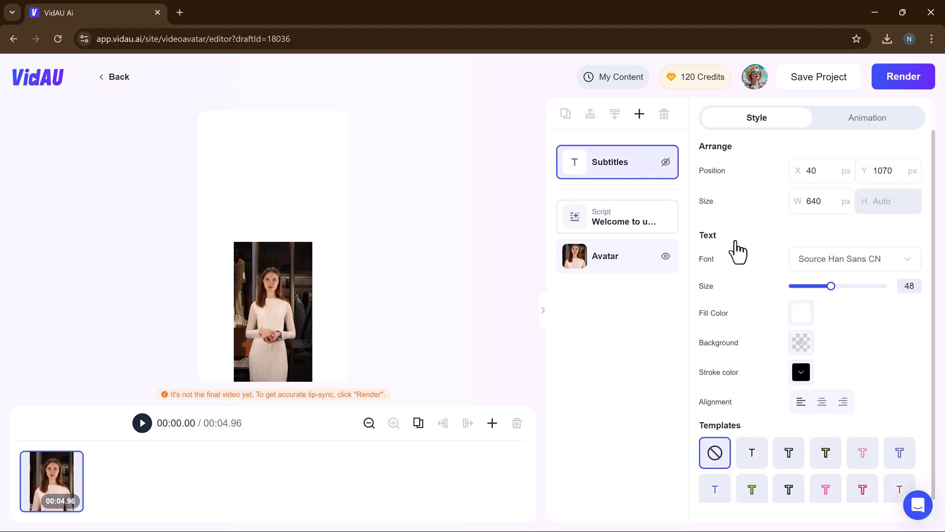
{"action": "scroll", "coordinate": [787, 433], "scroll_direction": "down", "scroll_amount": 1}
{"action": "left_click", "coordinate": [826, 441]}
{"action": "left_click", "coordinate": [640, 268]}
{"action": "scroll", "coordinate": [778, 330], "scroll_direction": "down", "scroll_amount": 5}
{"action": "scroll", "coordinate": [778, 334], "scroll_direction": "down", "scroll_amount": 5}
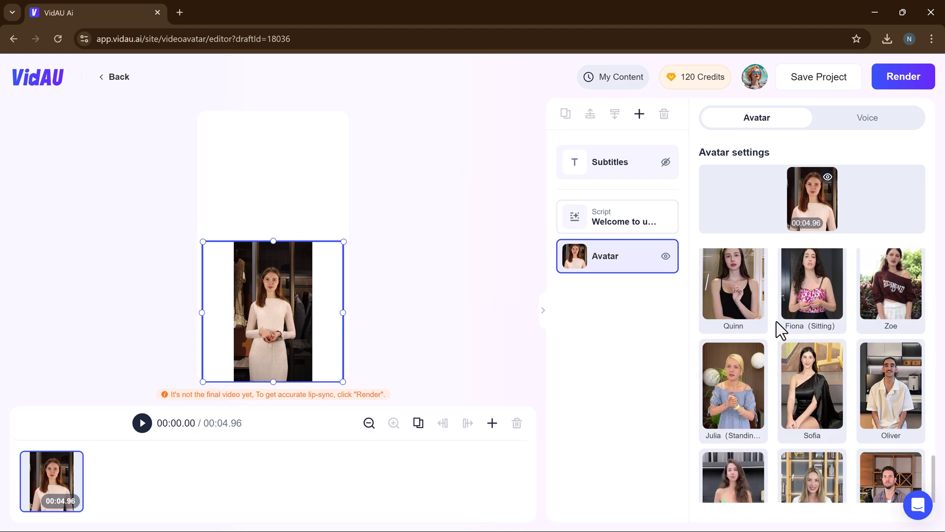
{"action": "left_click", "coordinate": [893, 84]}
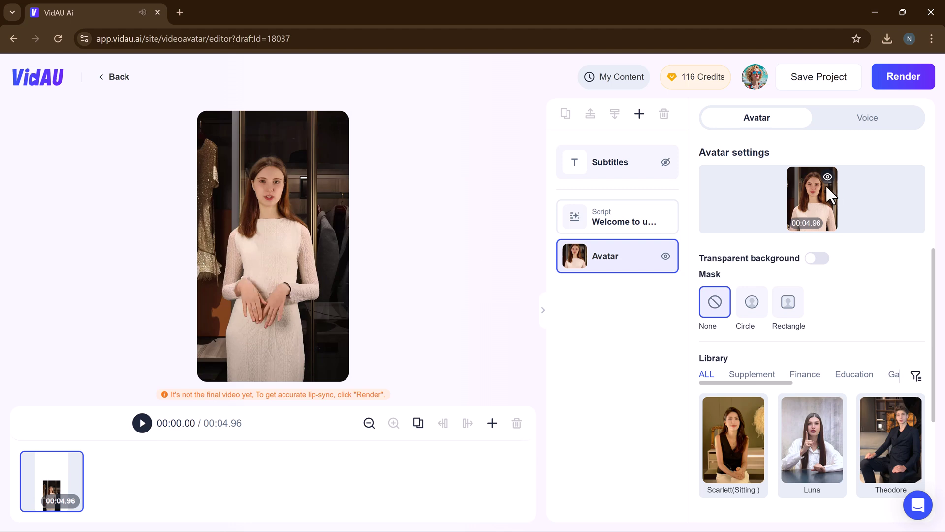
Step: Preview the Princessa, Natasha, Sarah, Laura and Alice voice samples in the Voice tab
{"action": "left_click", "coordinate": [837, 126]}
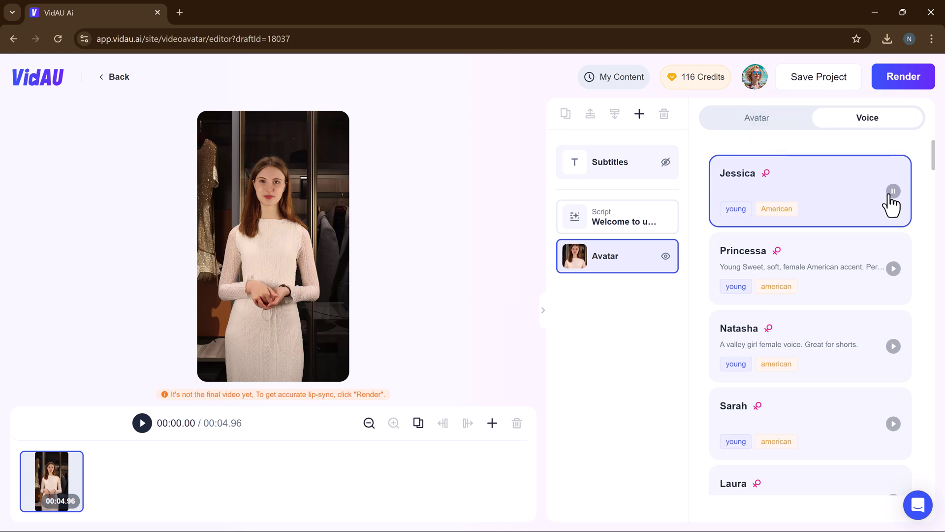
{"action": "left_click", "coordinate": [894, 269]}
{"action": "left_click", "coordinate": [894, 347]}
{"action": "left_click", "coordinate": [894, 427]}
{"action": "scroll", "coordinate": [895, 436], "scroll_direction": "down", "scroll_amount": 4}
{"action": "left_click", "coordinate": [894, 320]}
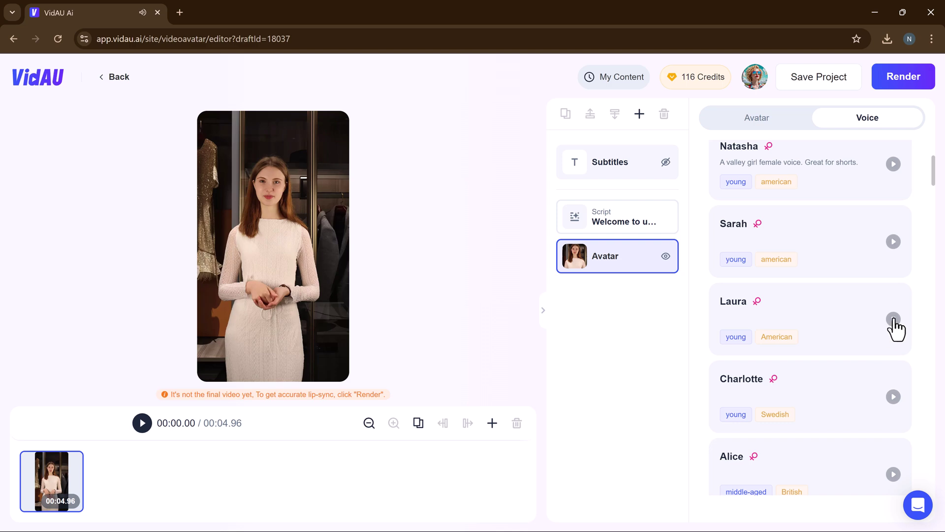
{"action": "left_click", "coordinate": [894, 475]}
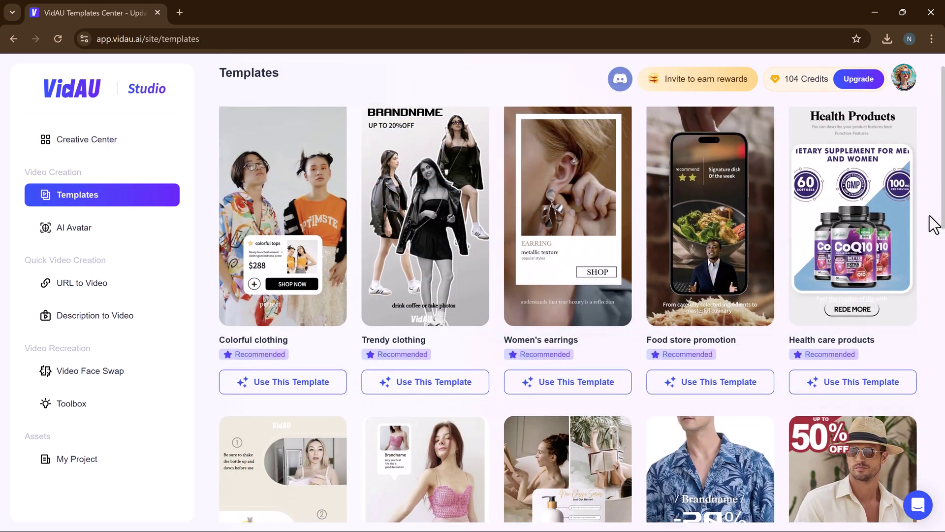
Step: Scroll down the templates and use the Women's earrings template
{"action": "scroll", "coordinate": [935, 224], "scroll_direction": "down", "scroll_amount": 3}
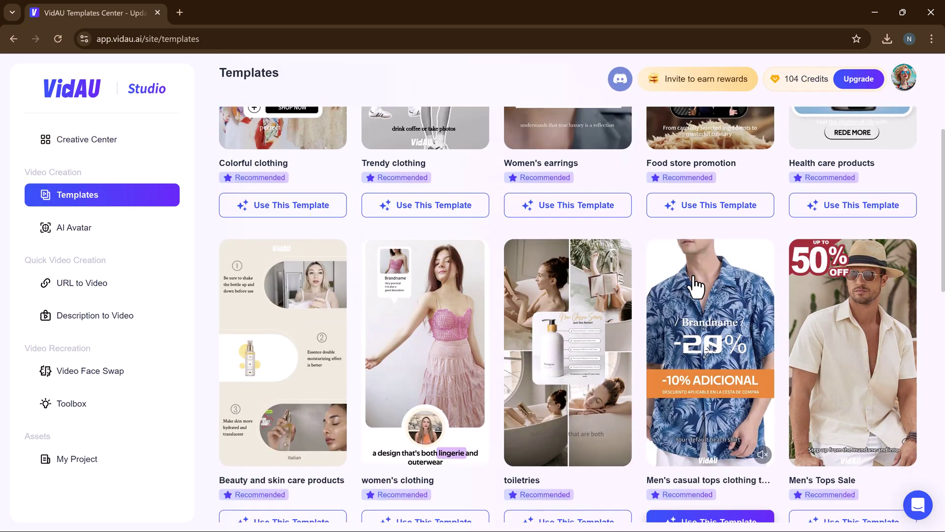
{"action": "scroll", "coordinate": [520, 306], "scroll_direction": "down", "scroll_amount": 1}
{"action": "scroll", "coordinate": [521, 306], "scroll_direction": "down", "scroll_amount": 6}
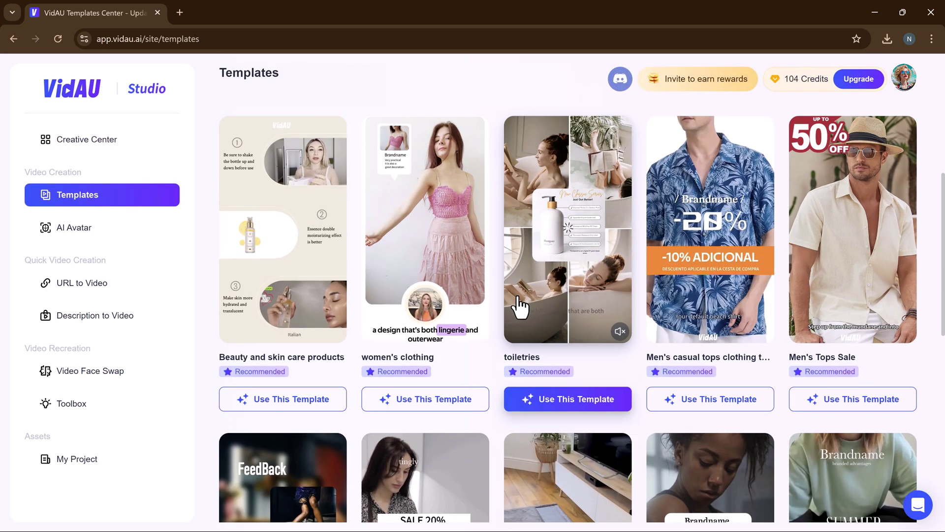
{"action": "scroll", "coordinate": [518, 306], "scroll_direction": "down", "scroll_amount": 8}
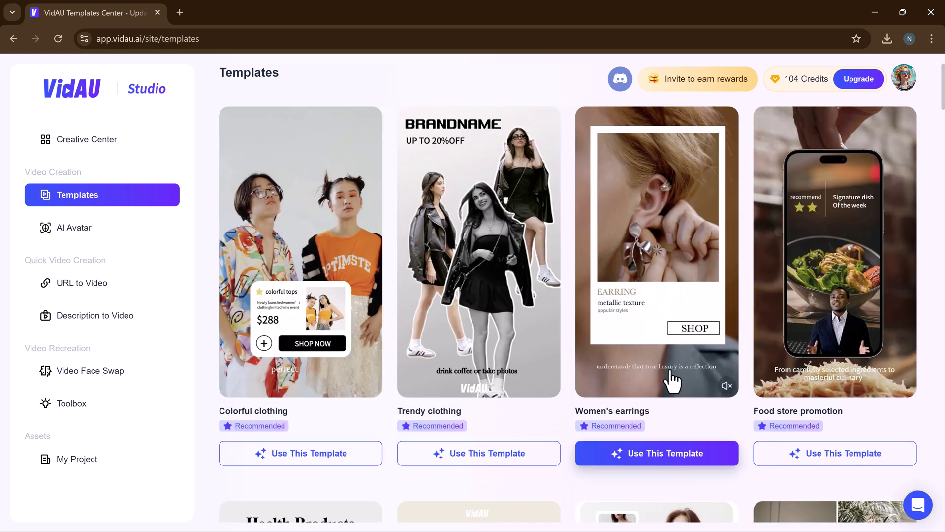
{"action": "left_click", "coordinate": [680, 454]}
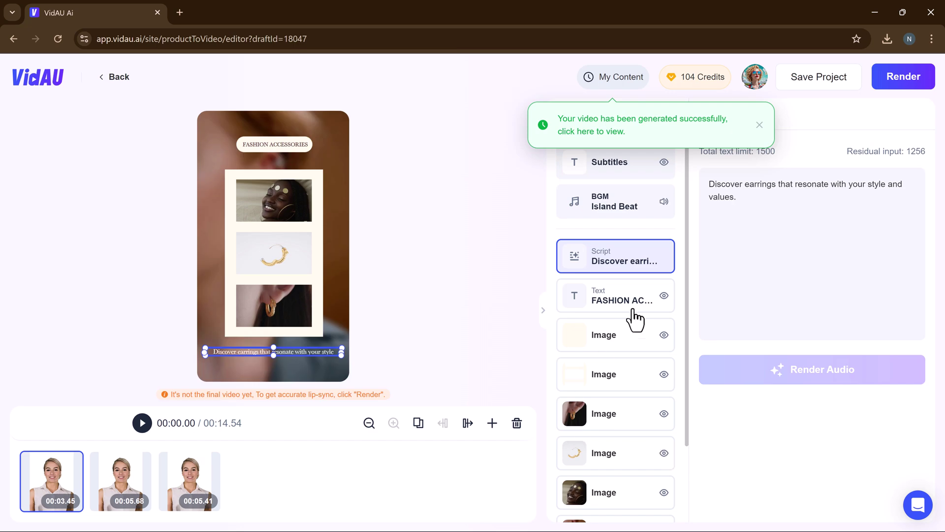
Step: Dismiss the success notice and preview the earrings video's first, second and third clips
{"action": "left_click", "coordinate": [761, 129]}
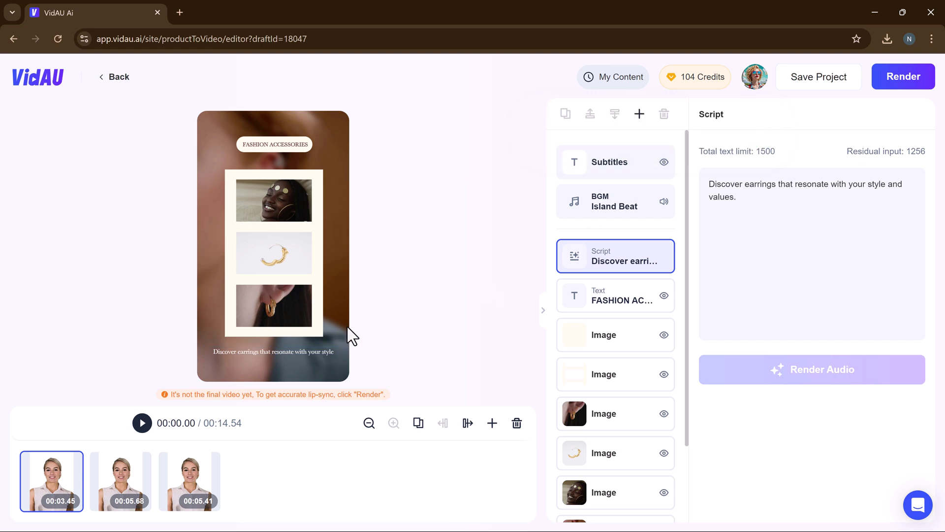
{"action": "left_click", "coordinate": [142, 423]}
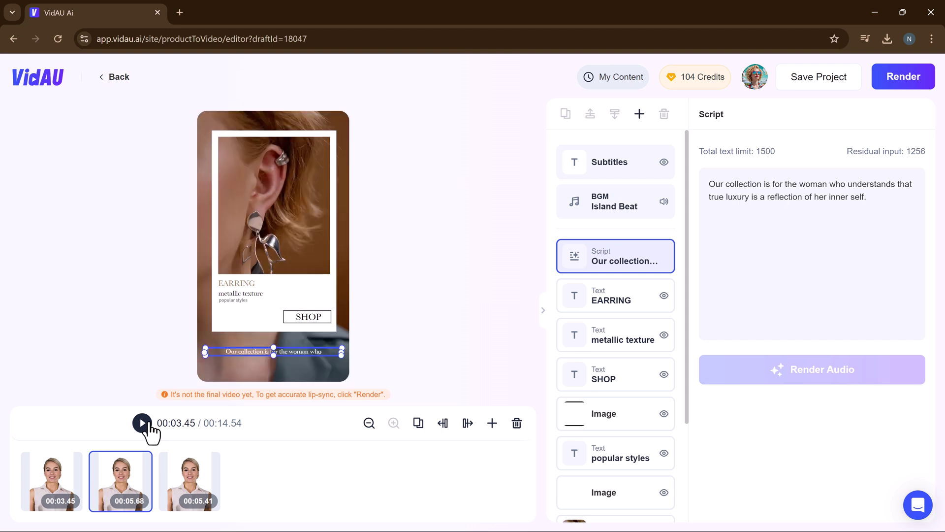
{"action": "left_click", "coordinate": [148, 424]}
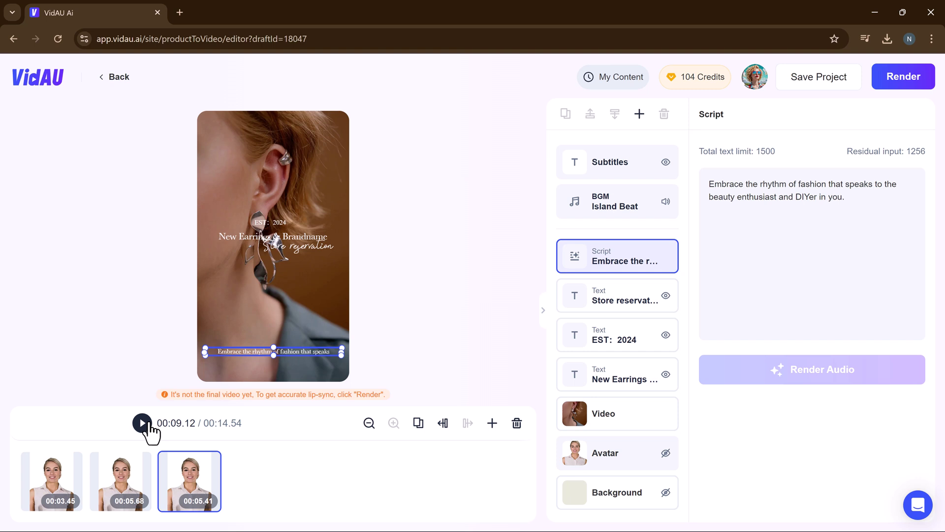
{"action": "left_click", "coordinate": [148, 424]}
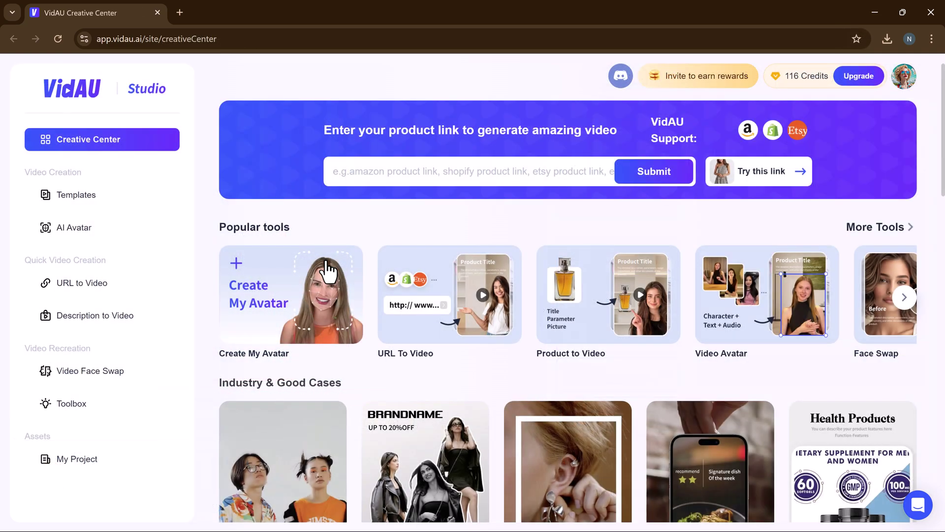
Step: Generate the dress product details from the sample Amazon link in URL to Video
{"action": "left_click", "coordinate": [94, 295]}
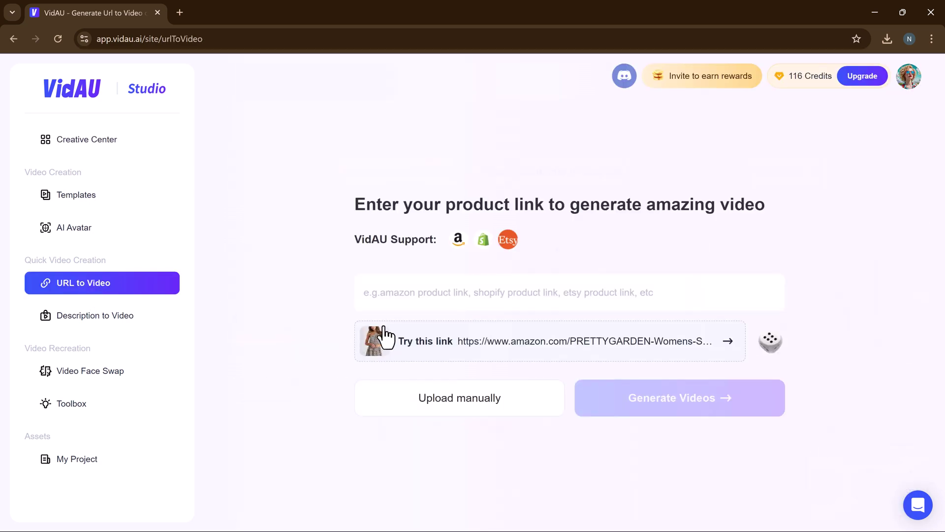
{"action": "left_click", "coordinate": [509, 352]}
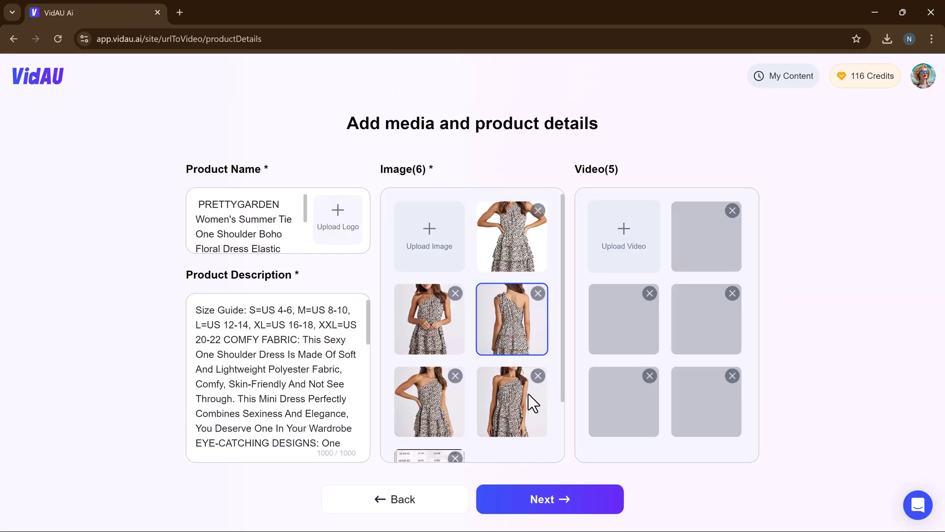
Step: Choose 30 seconds, target Women, Men, Parents, Students and Teenagers, and generate style options
{"action": "left_click", "coordinate": [565, 500]}
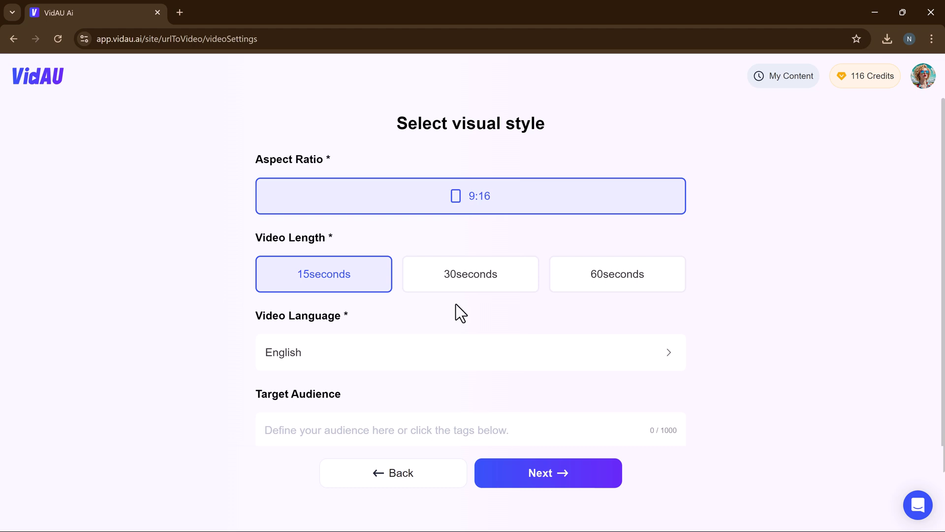
{"action": "left_click", "coordinate": [470, 278]}
{"action": "scroll", "coordinate": [446, 388], "scroll_direction": "down", "scroll_amount": 2}
{"action": "left_click", "coordinate": [274, 407]}
{"action": "left_click", "coordinate": [314, 407]}
{"action": "left_click", "coordinate": [416, 407]}
{"action": "left_click", "coordinate": [463, 407]}
{"action": "left_click", "coordinate": [629, 406]}
{"action": "left_click", "coordinate": [545, 465]}
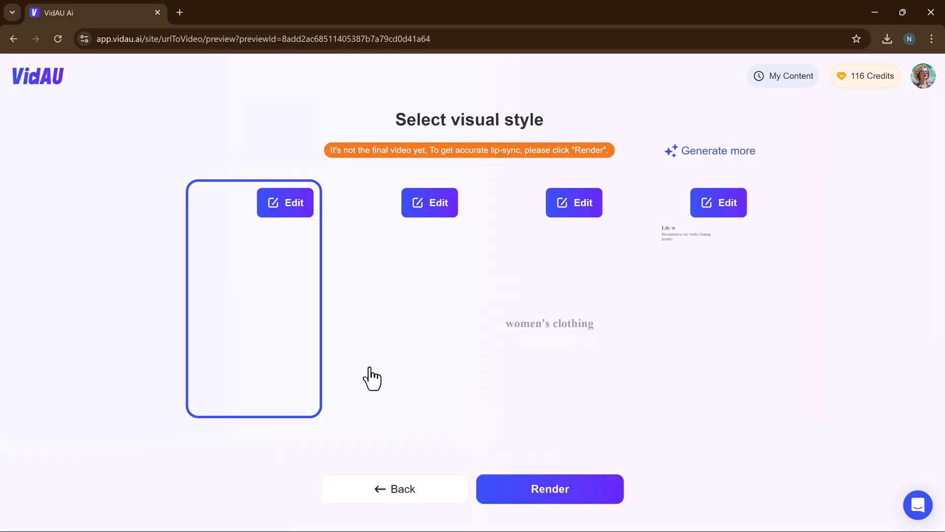
Step: Play and pause the first style's preview, then open that style in the editor
{"action": "left_click", "coordinate": [255, 311]}
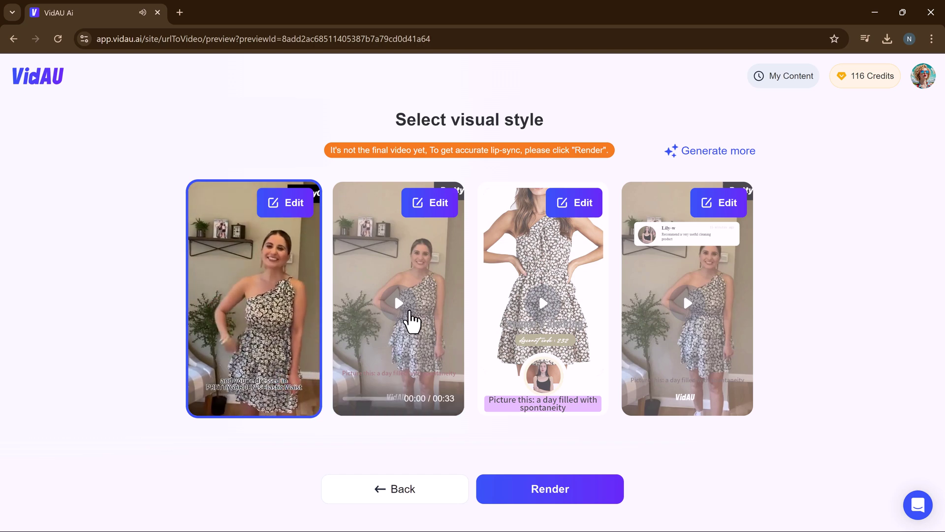
{"action": "left_click", "coordinate": [258, 303]}
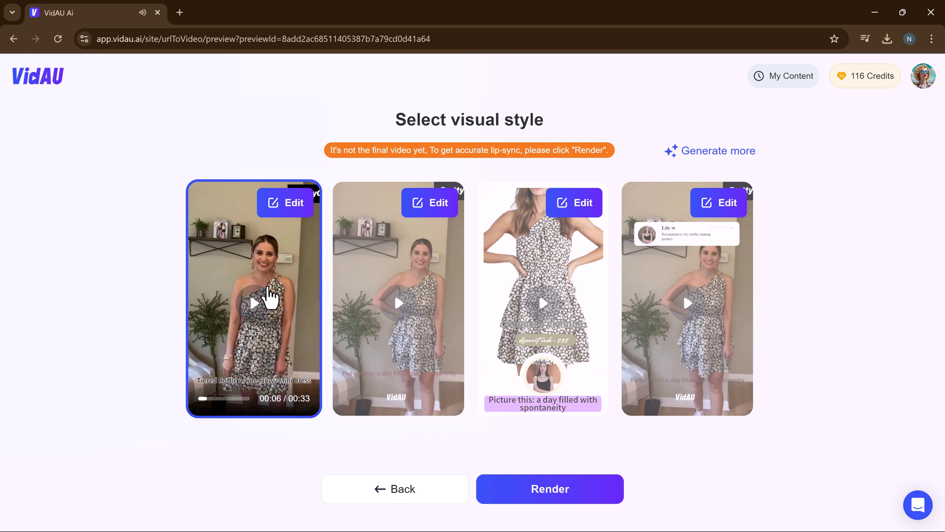
{"action": "left_click", "coordinate": [289, 209]}
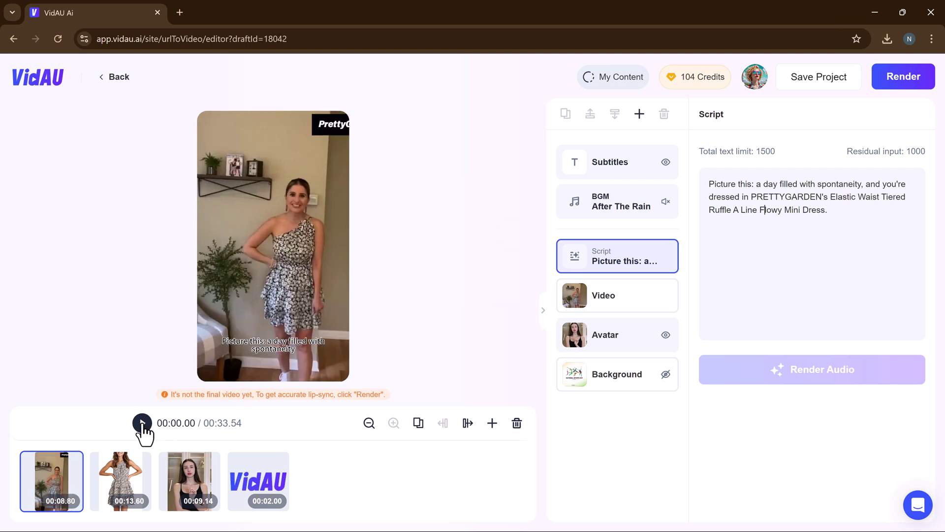
Step: Play the 00:33.54 dress draft in the editor timeline
{"action": "left_click", "coordinate": [142, 423]}
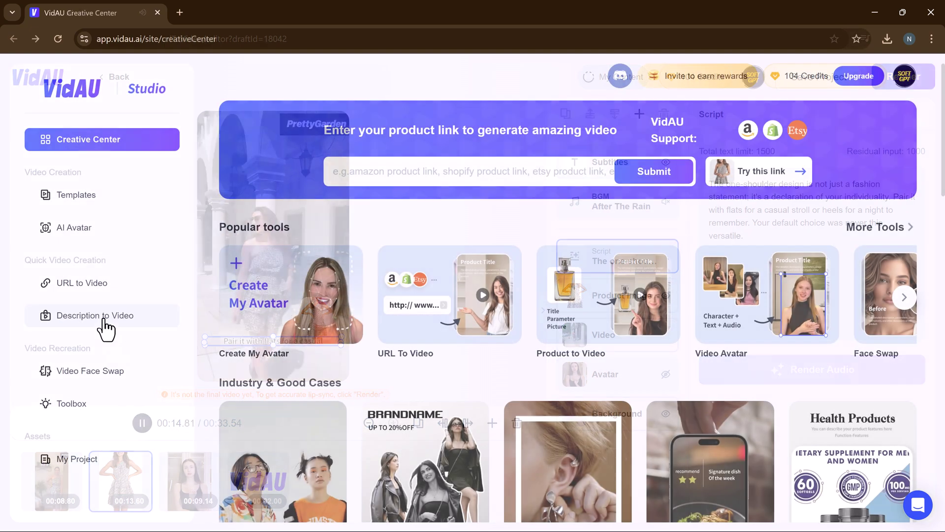
Step: Open the Toolbox page listing URL To Video, Face Swap and Video Translate
{"action": "left_click", "coordinate": [105, 319]}
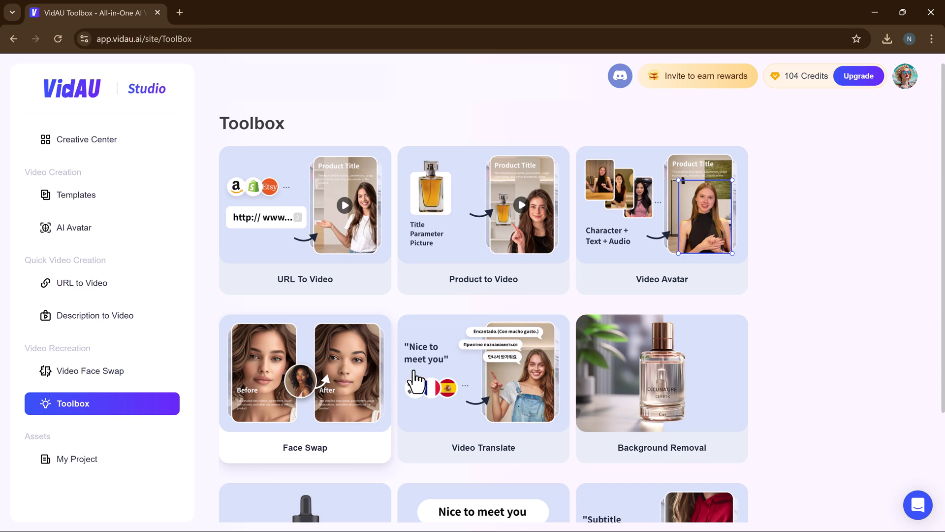
{"action": "scroll", "coordinate": [458, 352], "scroll_direction": "down", "scroll_amount": 3}
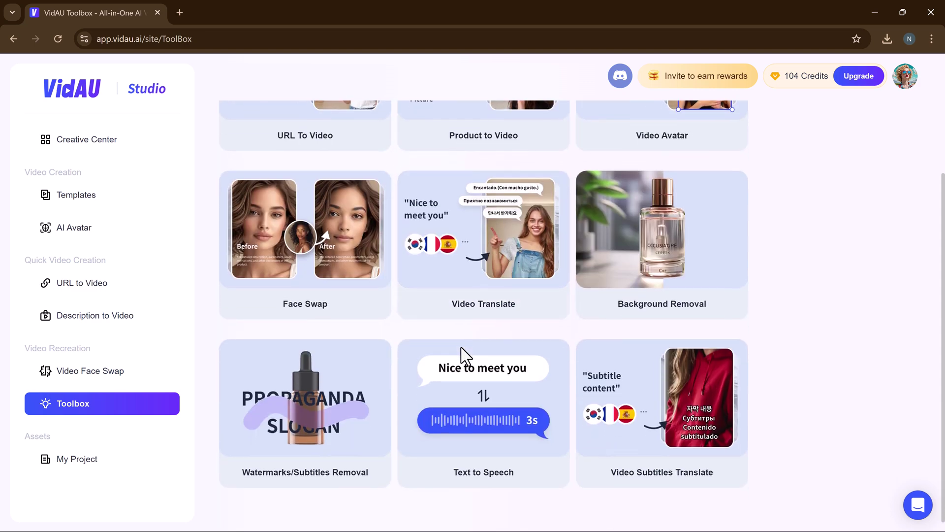
{"action": "scroll", "coordinate": [460, 347], "scroll_direction": "up", "scroll_amount": 3}
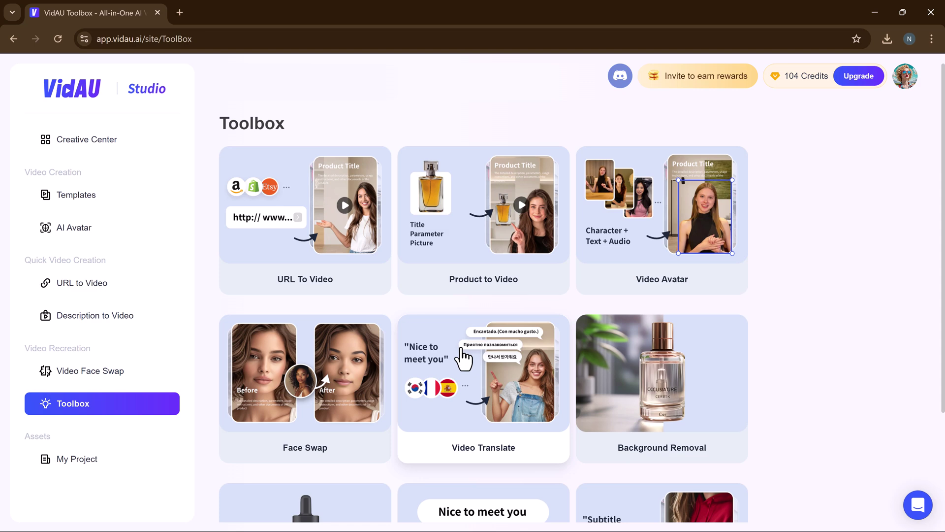